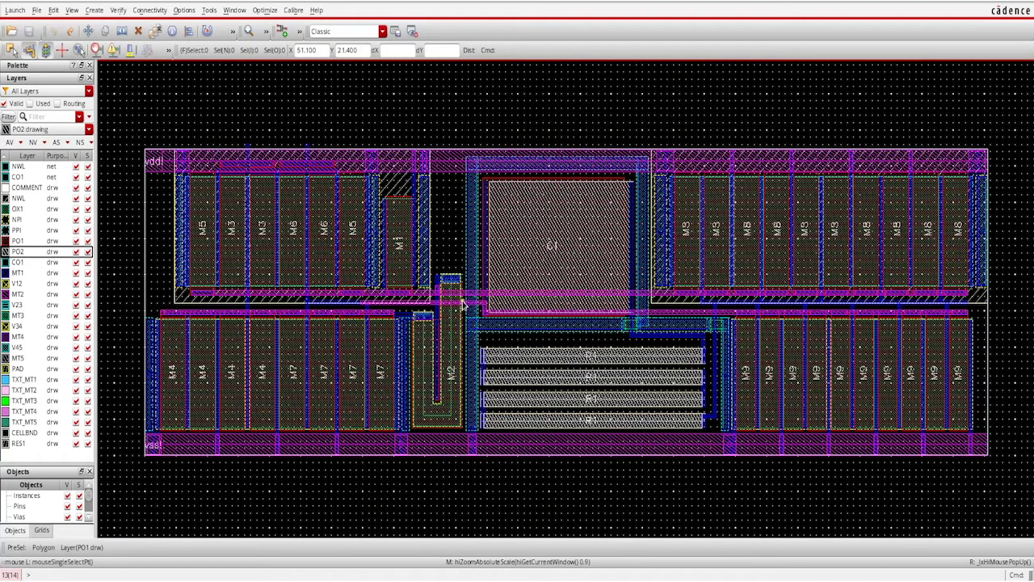
Zoom in on the MT1 corner and contacts at the upper end of transistor M2 in the opamp layout
key(z)
click(424, 260)
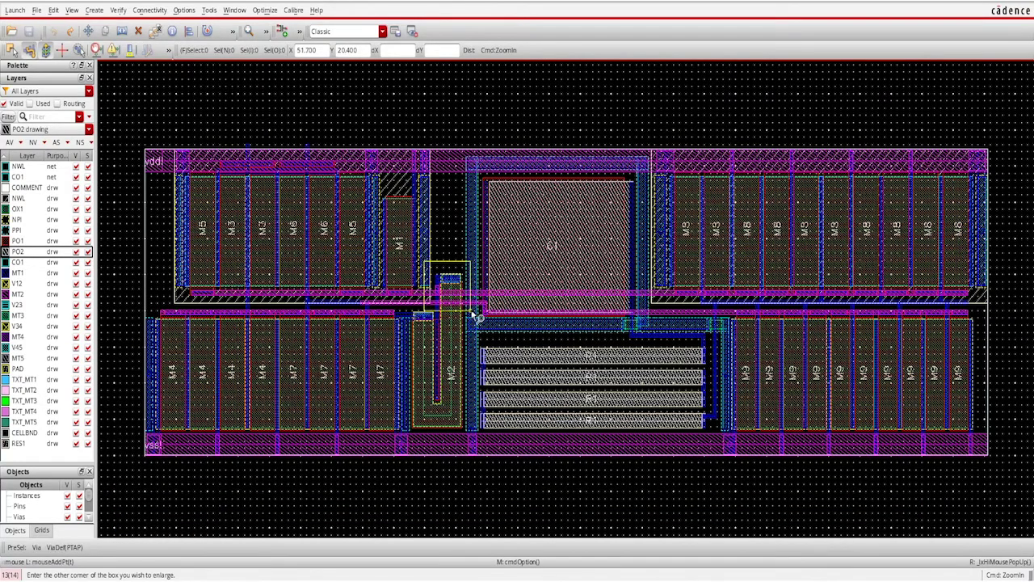
click(476, 314)
click(417, 171)
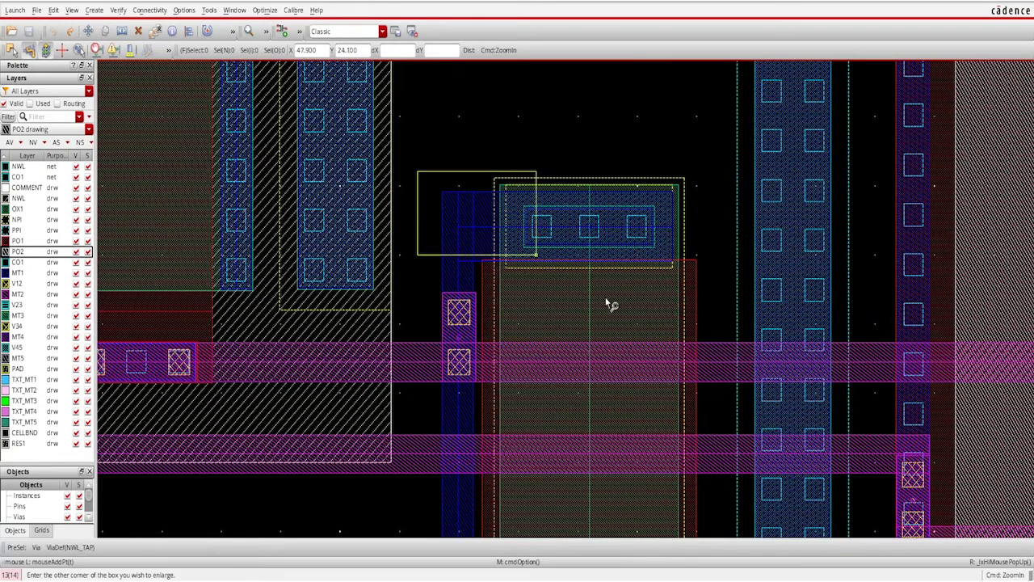
click(709, 350)
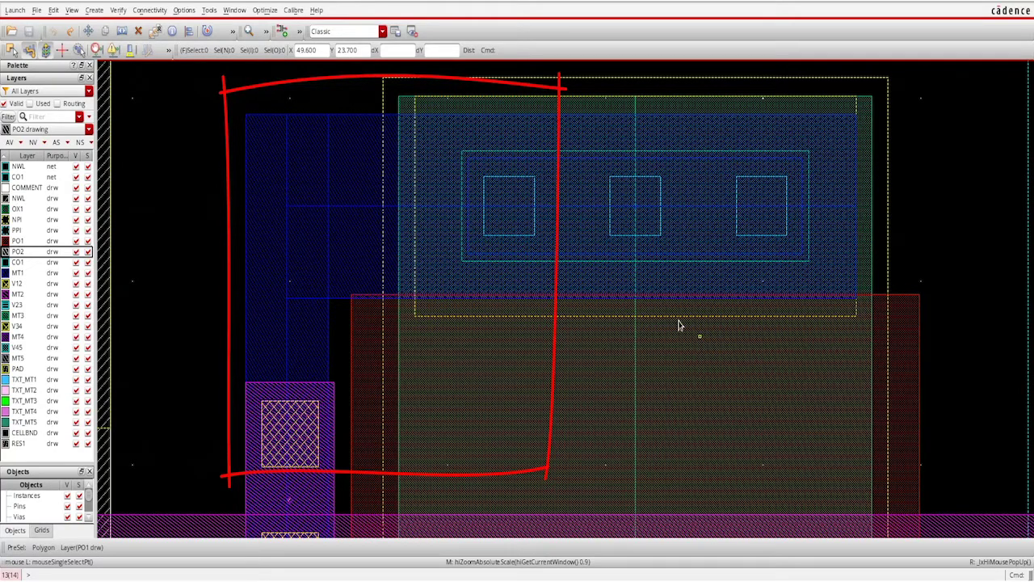
Open the Calibre xACT setup for the opamp layout and review its layout and source input settings
click(293, 10)
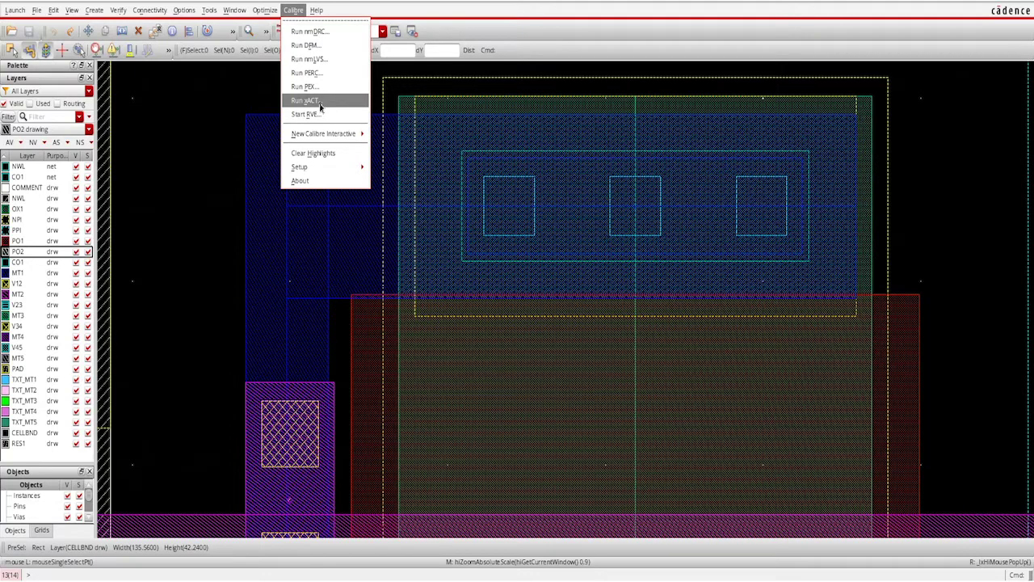
click(320, 101)
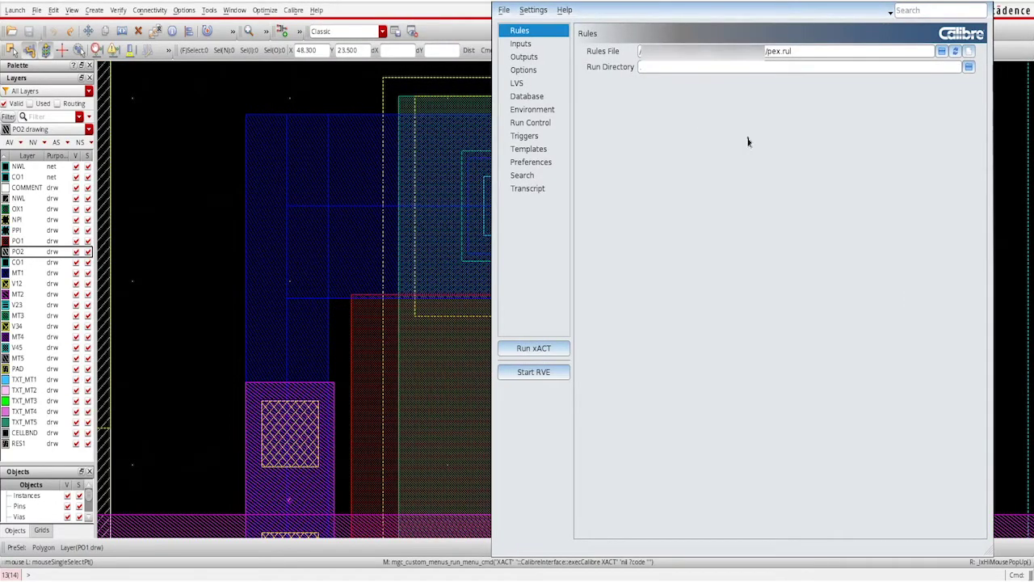
click(529, 44)
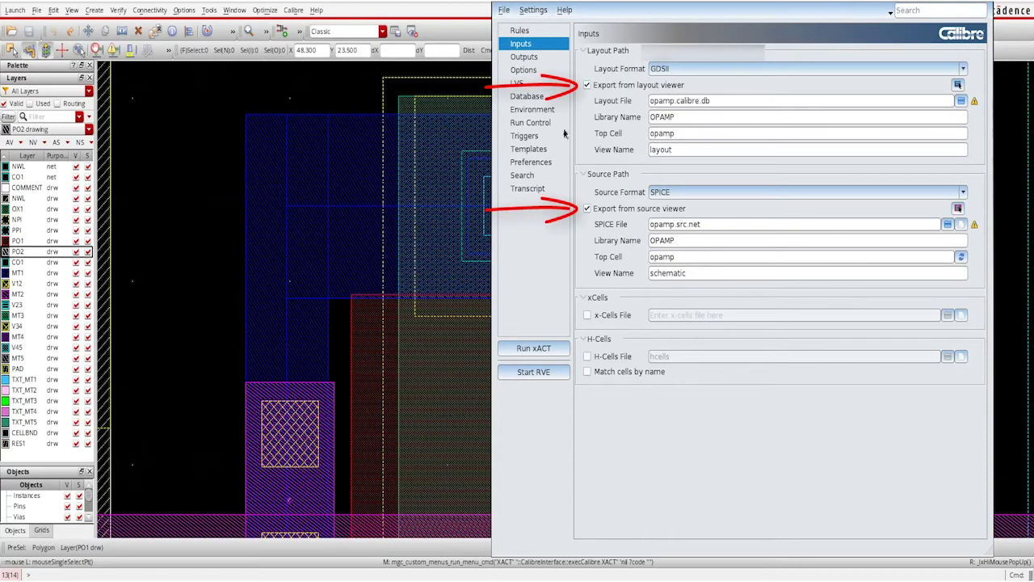
Set the extraction output to xACT 3D mode with accuracy mode 200
click(527, 57)
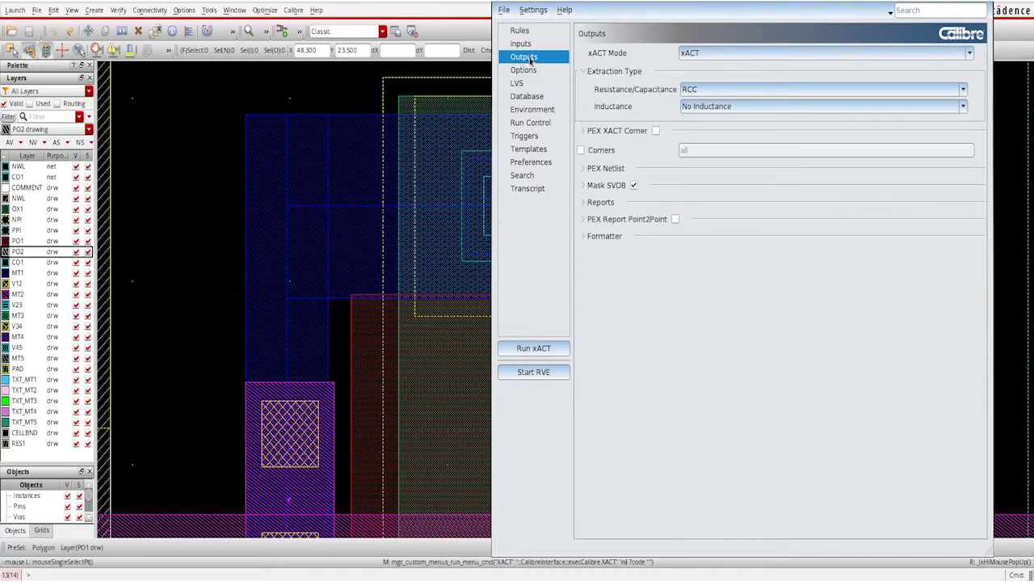
click(715, 54)
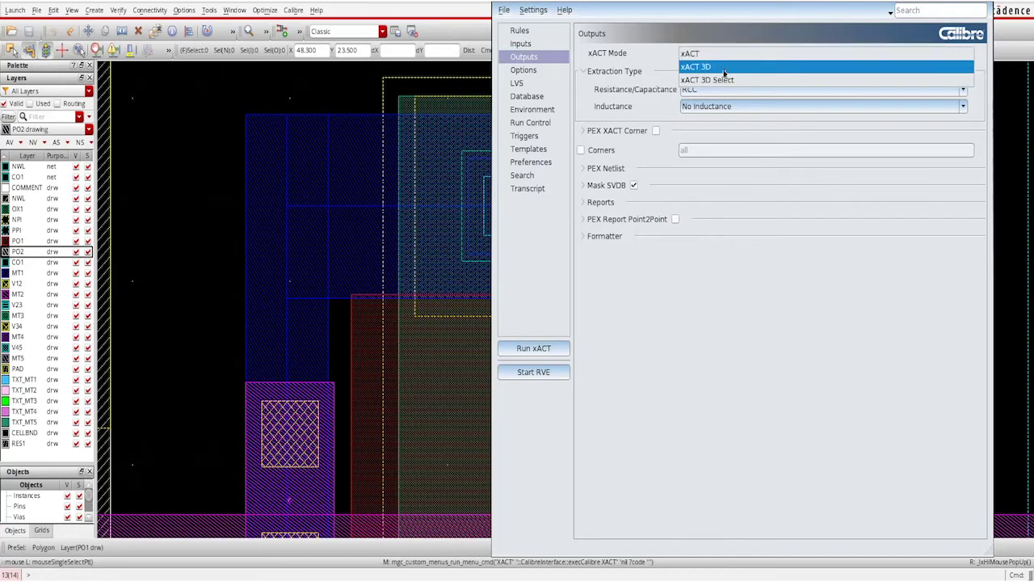
click(724, 67)
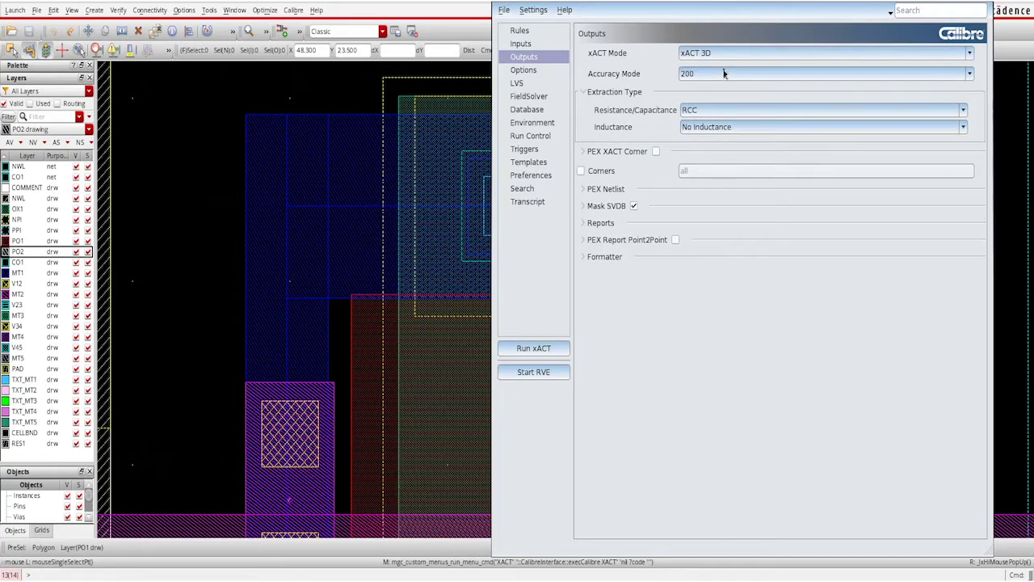
click(724, 72)
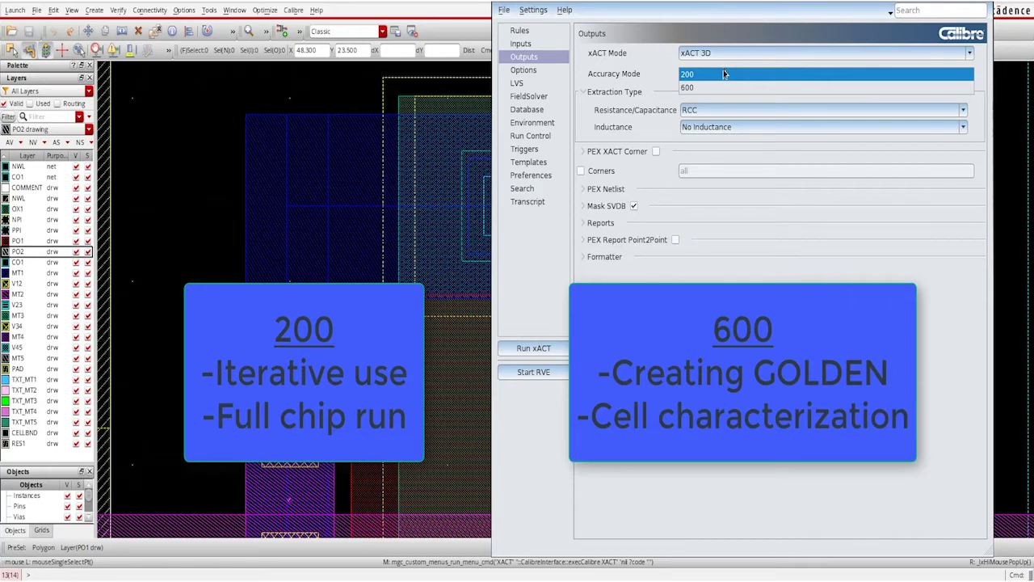
click(723, 73)
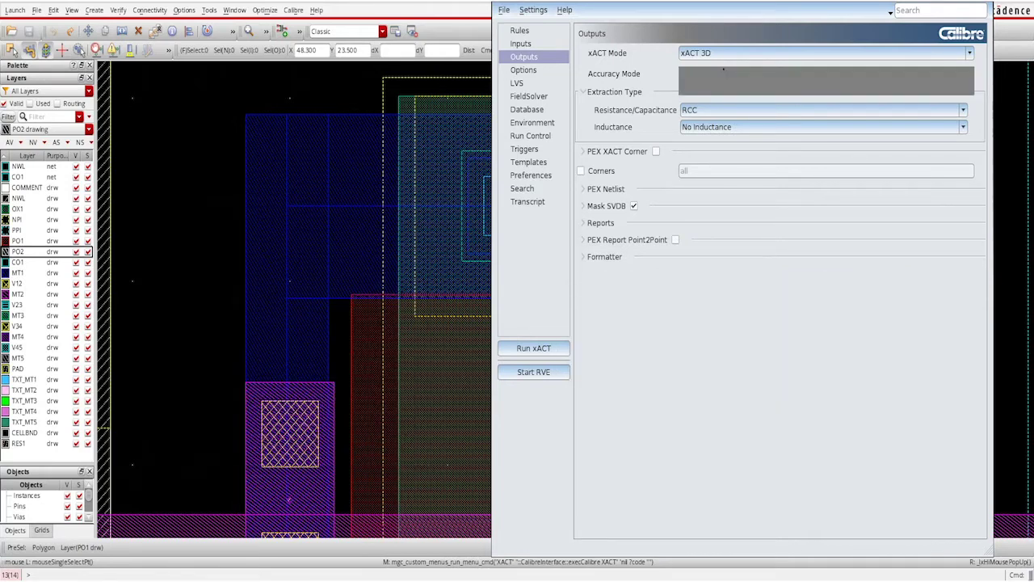
Set the PEX netlist format to CALIBREVIEW, and enable CLOCATION and viewing the netlist after the extraction run finishes
click(605, 188)
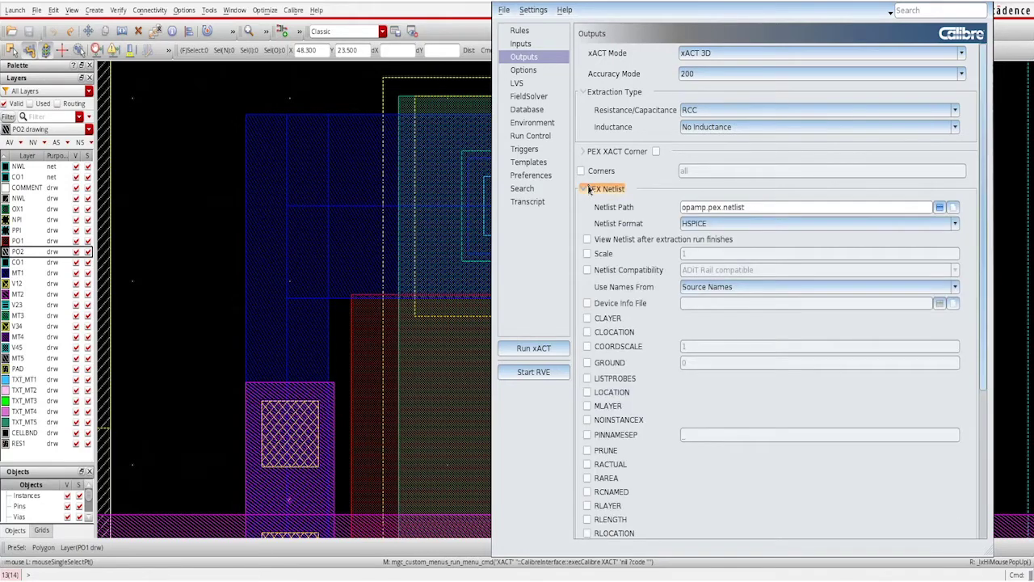
click(712, 225)
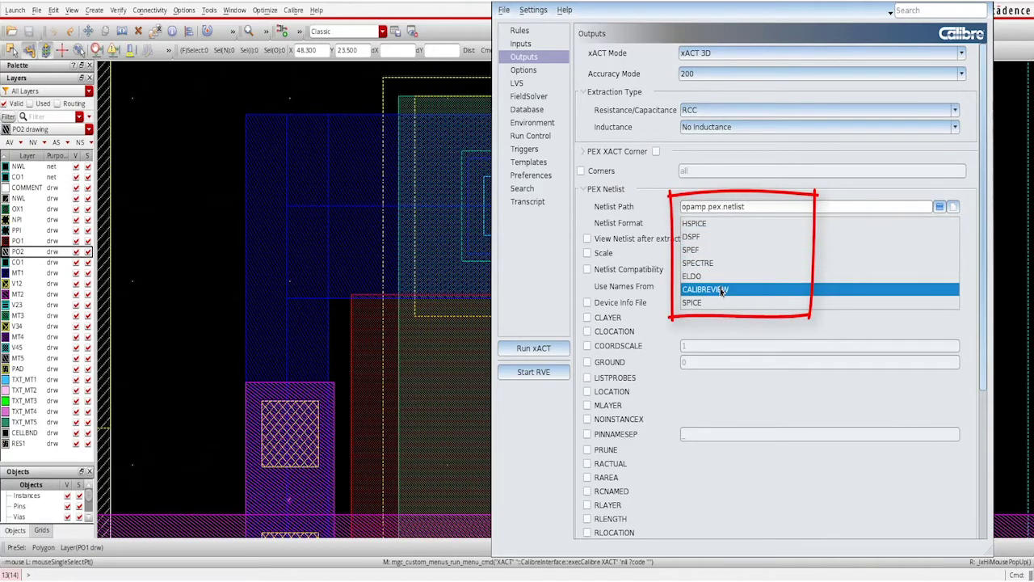
click(721, 290)
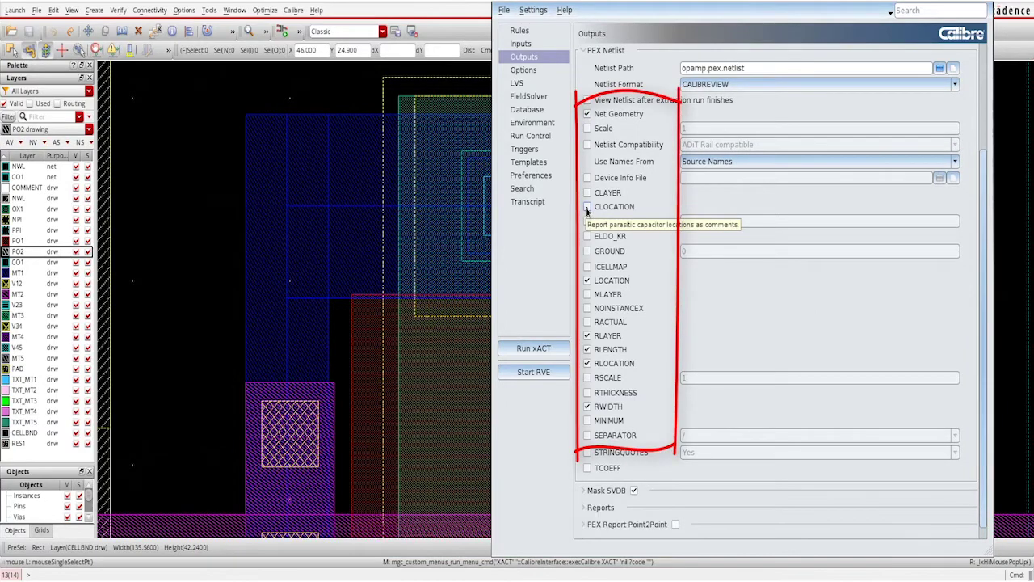
click(588, 208)
click(588, 102)
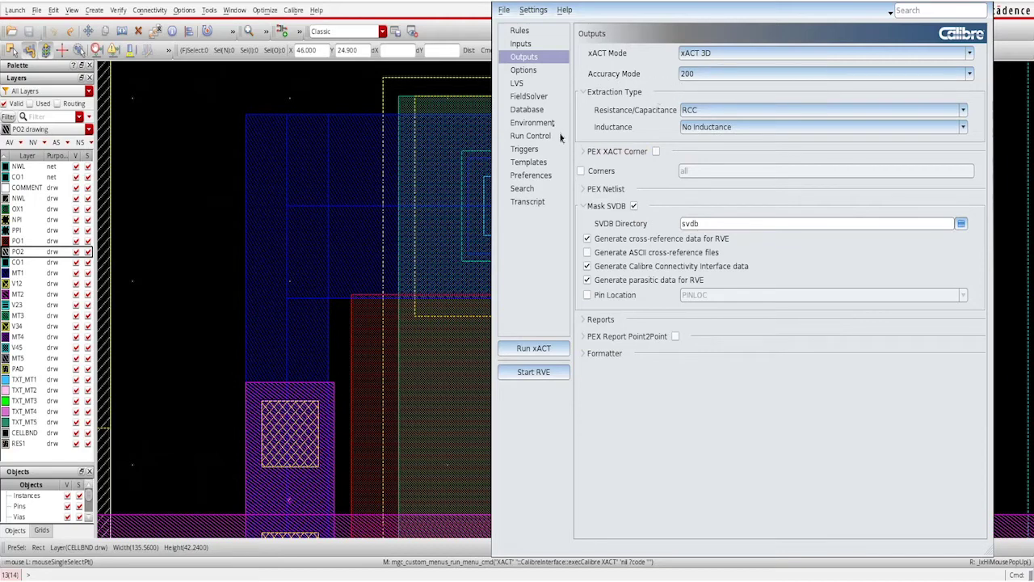
Disable reduction for PEX Reduce MinRes by setting Apply Reduction to No
click(530, 71)
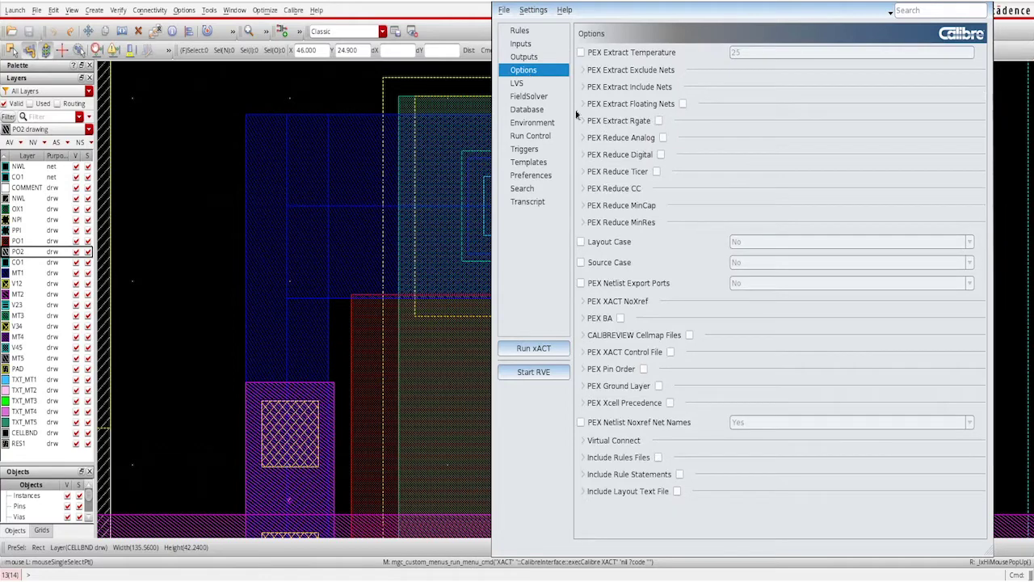
click(620, 222)
click(766, 241)
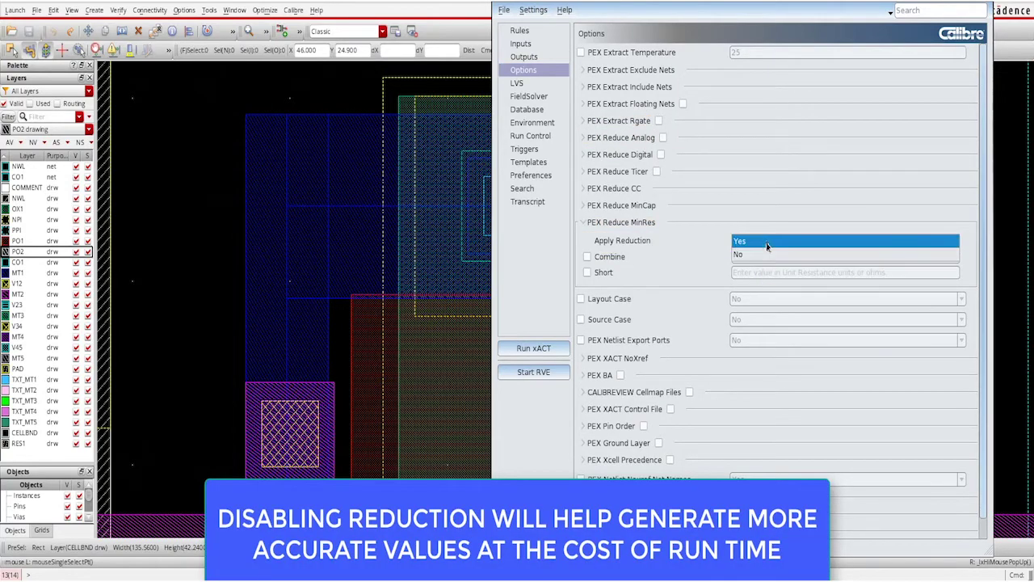
click(750, 257)
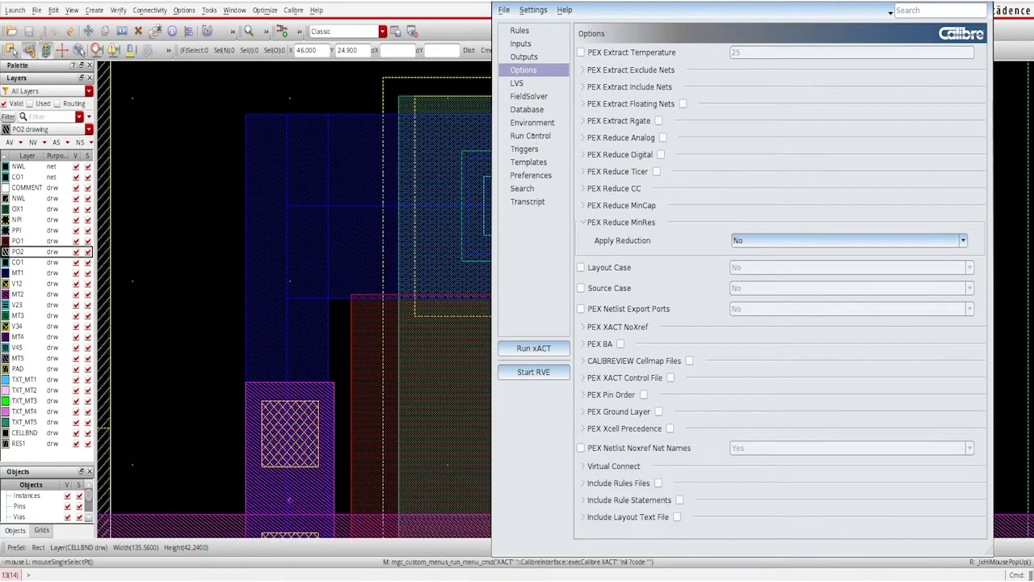
Set the number of CPUs for the multithreaded run to 4 and run the xACT extraction
click(532, 138)
click(698, 144)
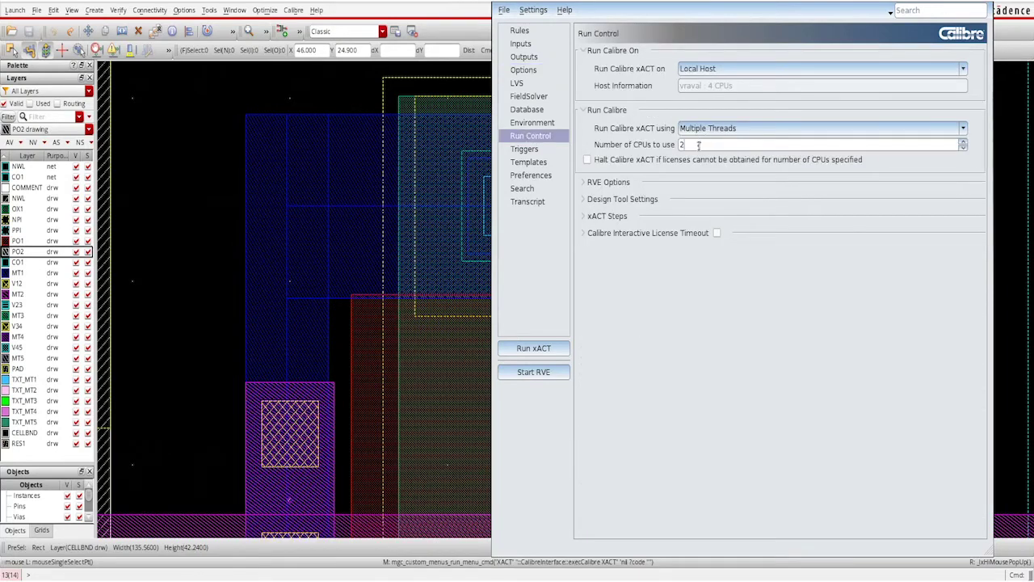
key(BackSpace)
text(4)
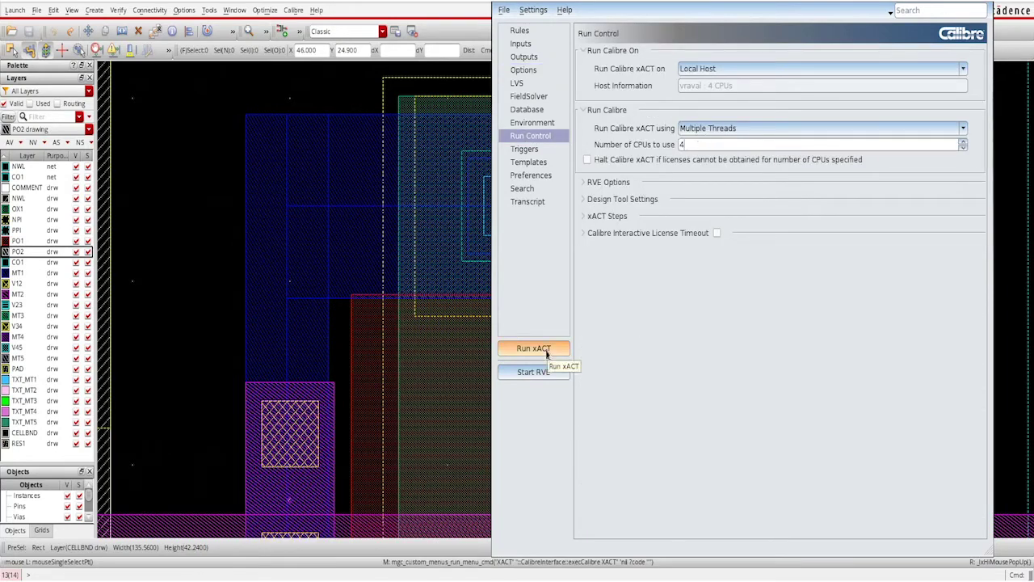
click(546, 349)
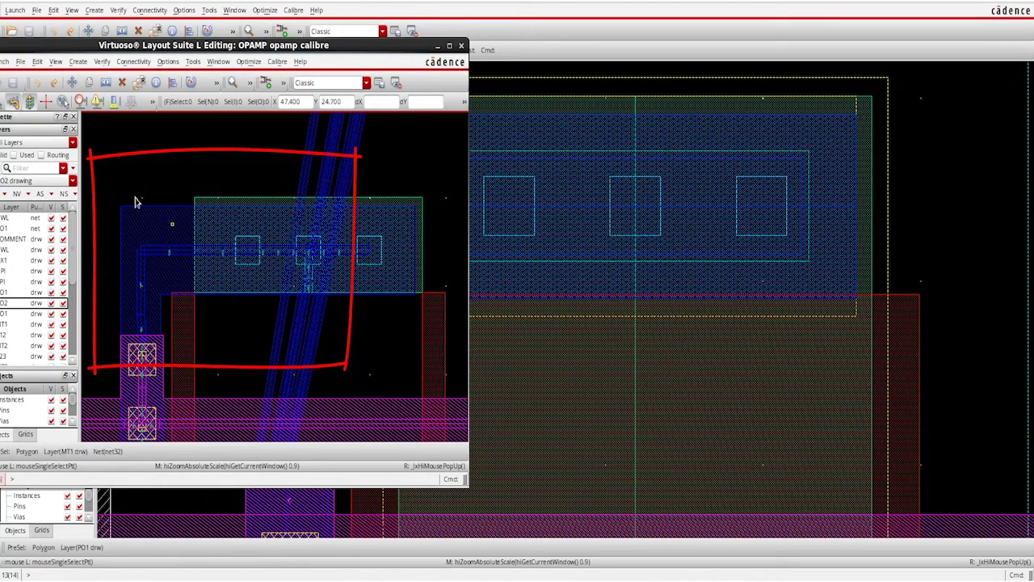
Zoom in on the MT1 corner in the opamp calibre view to examine the extracted parasitic resistors and capacitors
key(z)
click(104, 156)
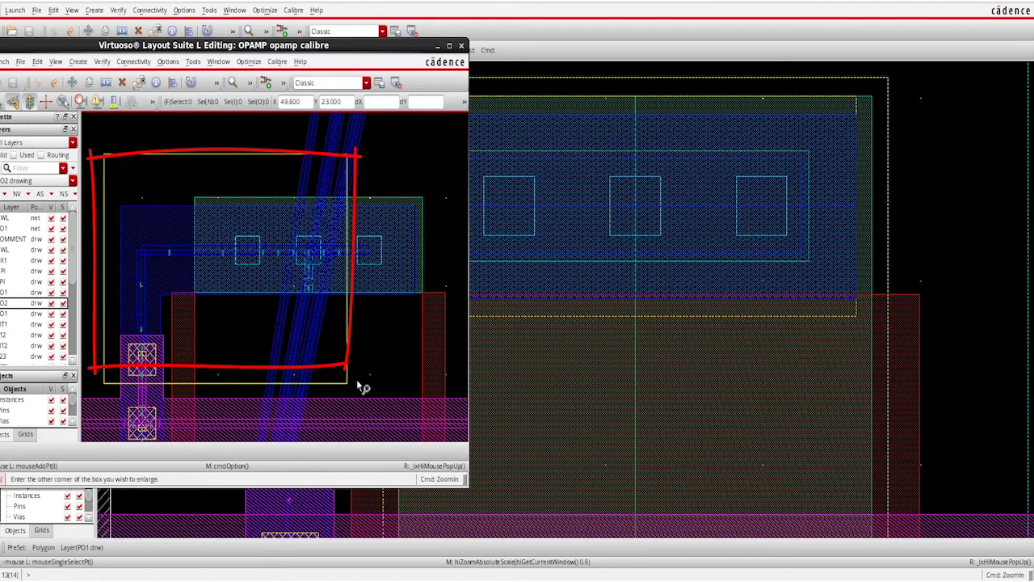
click(443, 386)
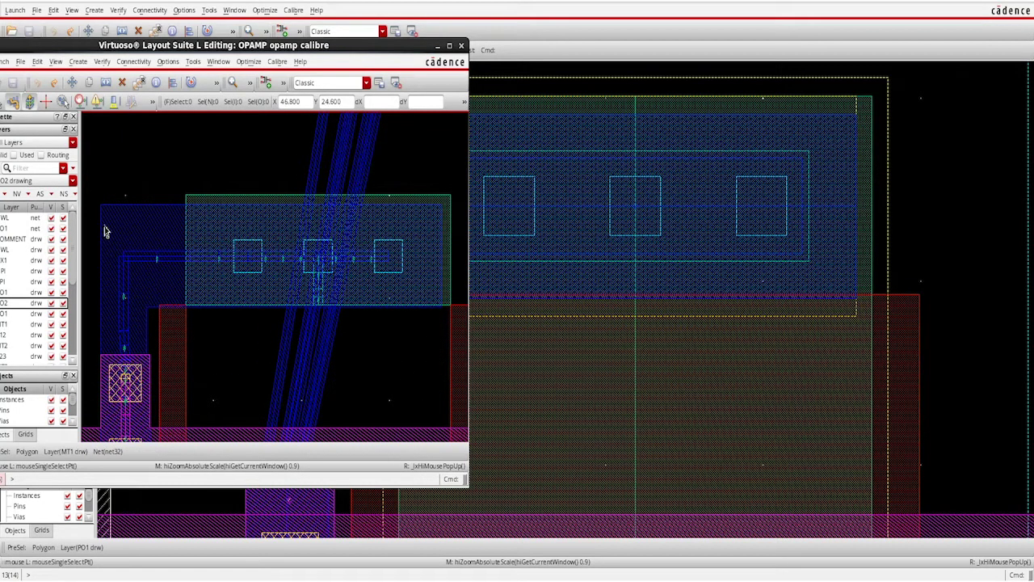
click(92, 185)
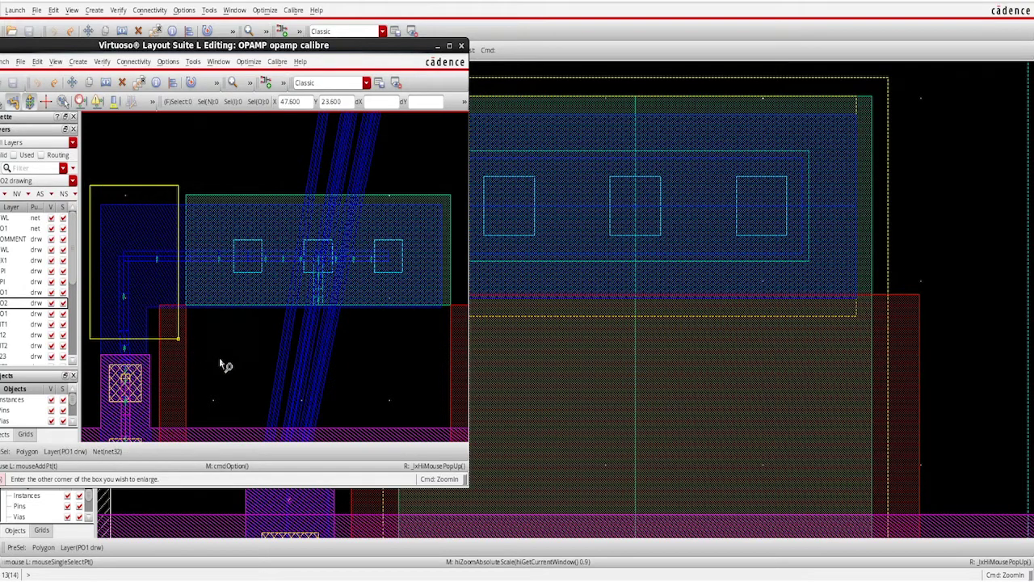
click(245, 386)
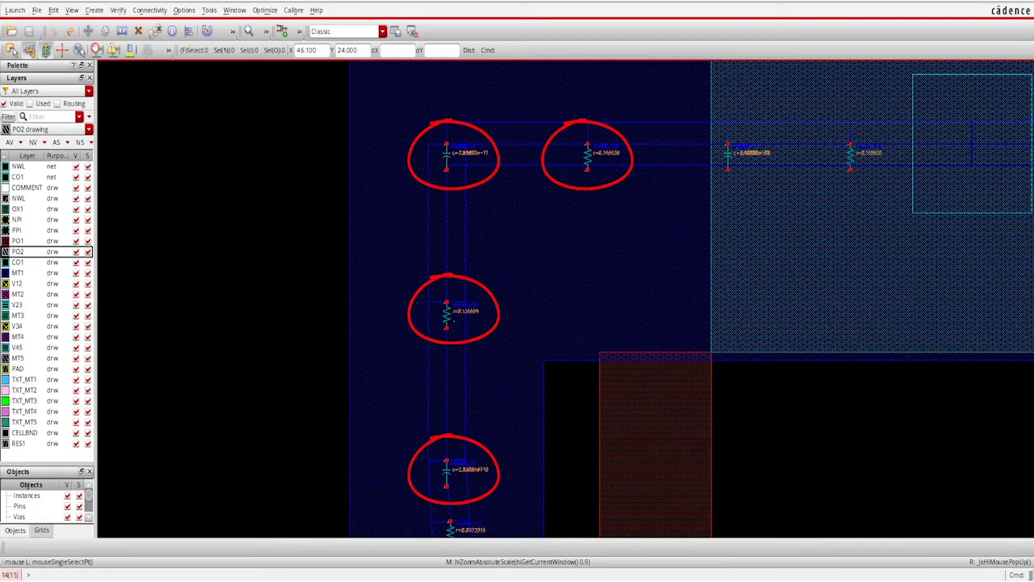